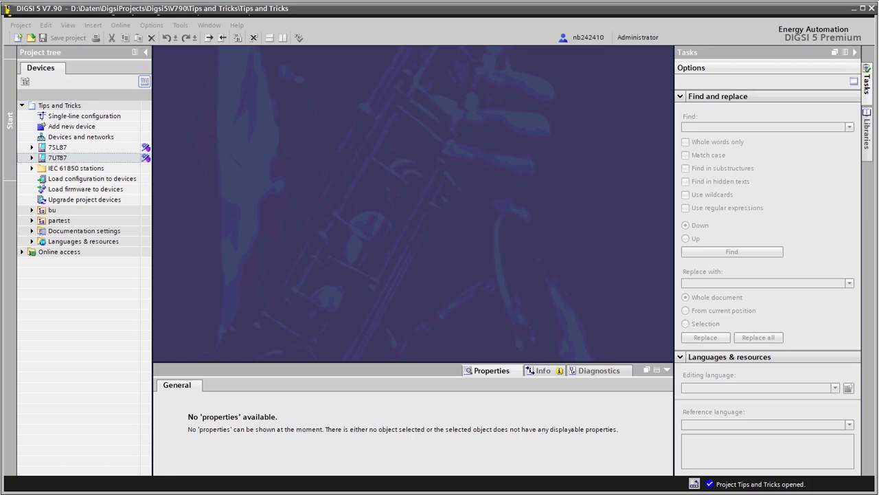
- Review the 7UT87 base module Ethernet port's IP addresses and IEC 61850 protocol settings
left_click(31, 157)
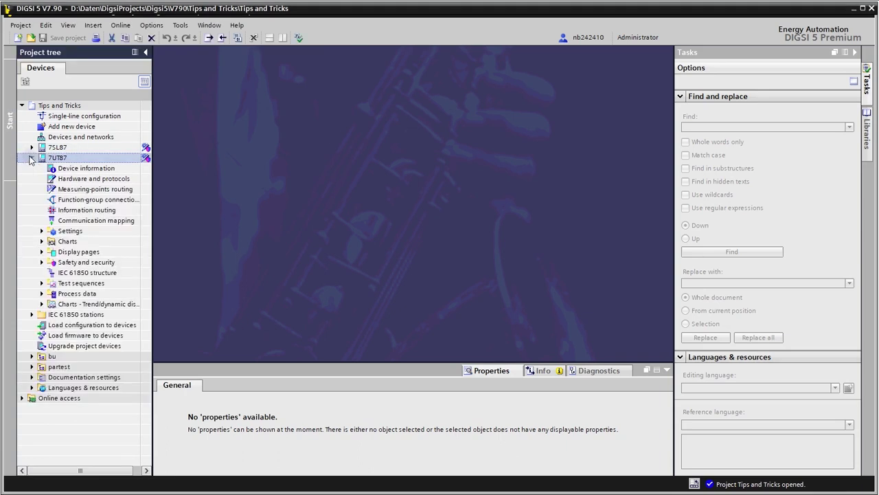
double_click(75, 180)
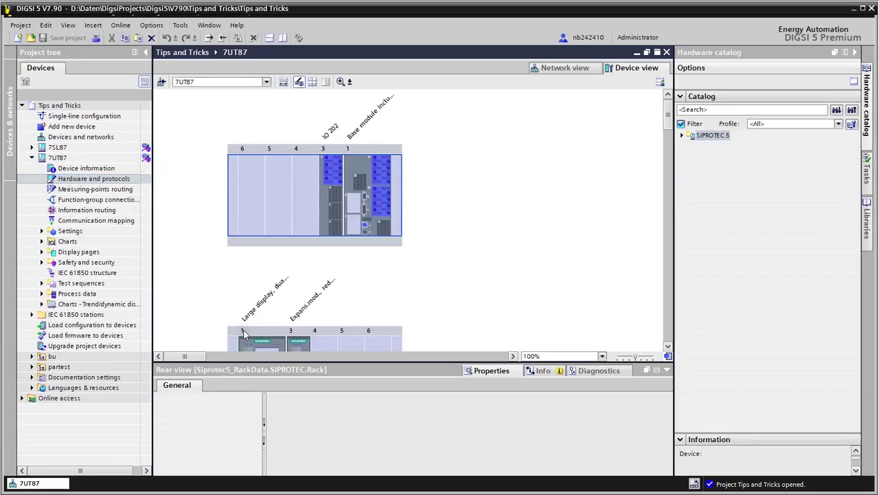
left_click(365, 228)
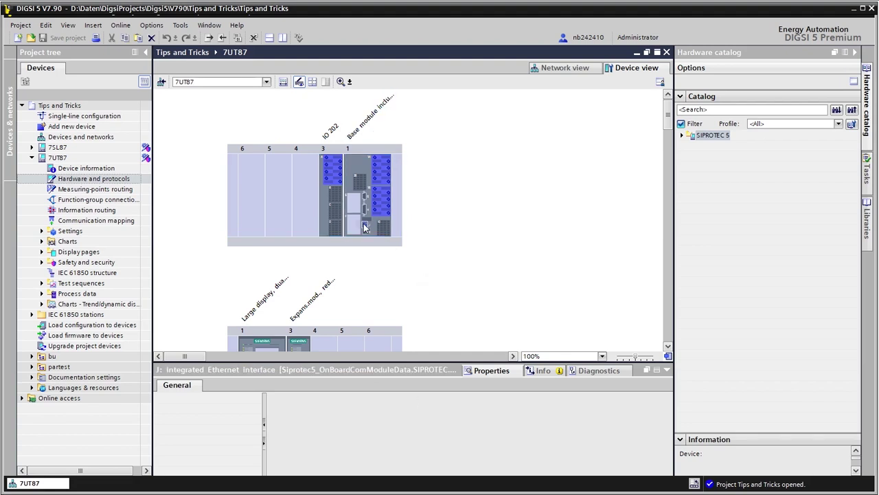
left_click_drag(387, 363, 397, 275)
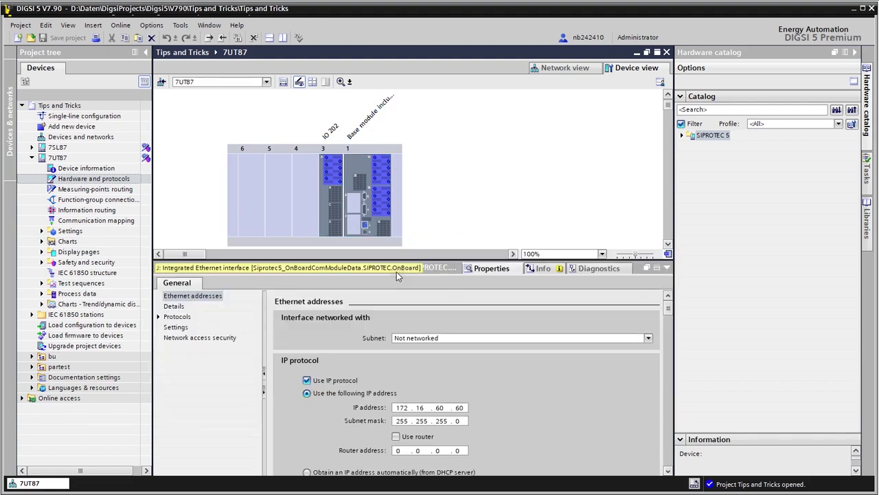
left_click(179, 322)
left_click(177, 318)
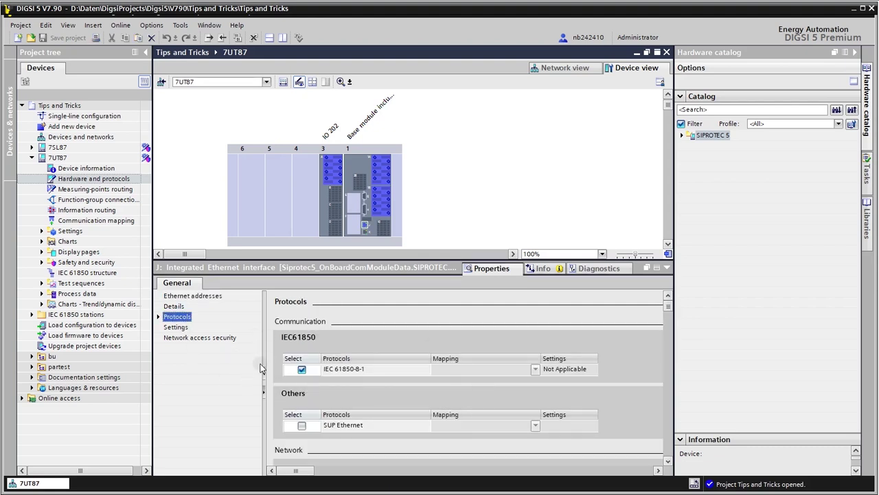
left_click(208, 296)
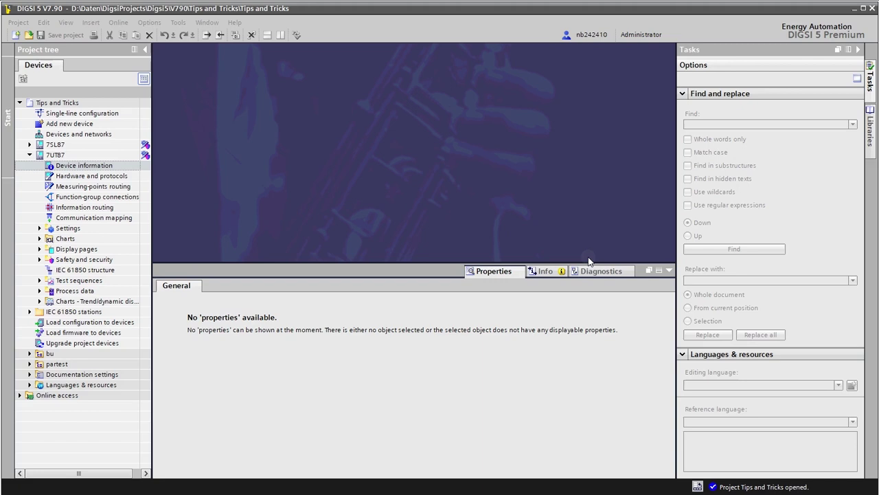
- In the 7UT87 Device settings, set SIPROTEC extensions visibility in IEC 61850 structure to 'Show all SIPROTEC extensions'
double_click(107, 167)
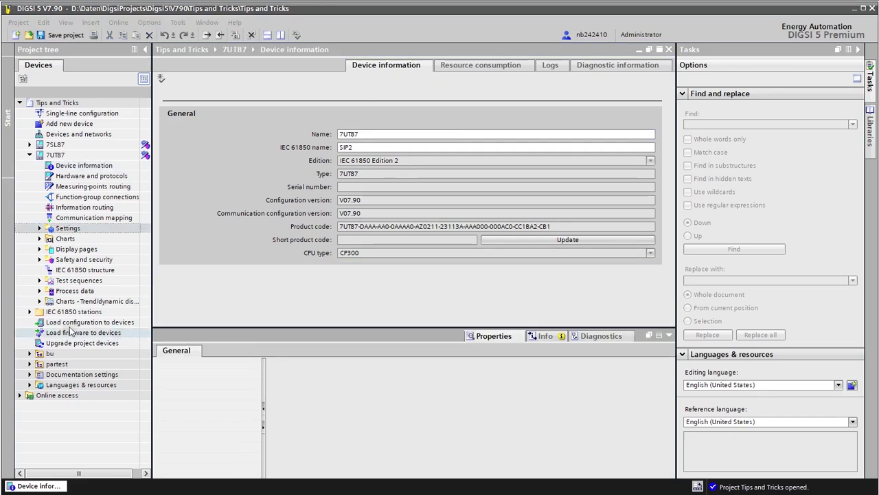
left_click(40, 229)
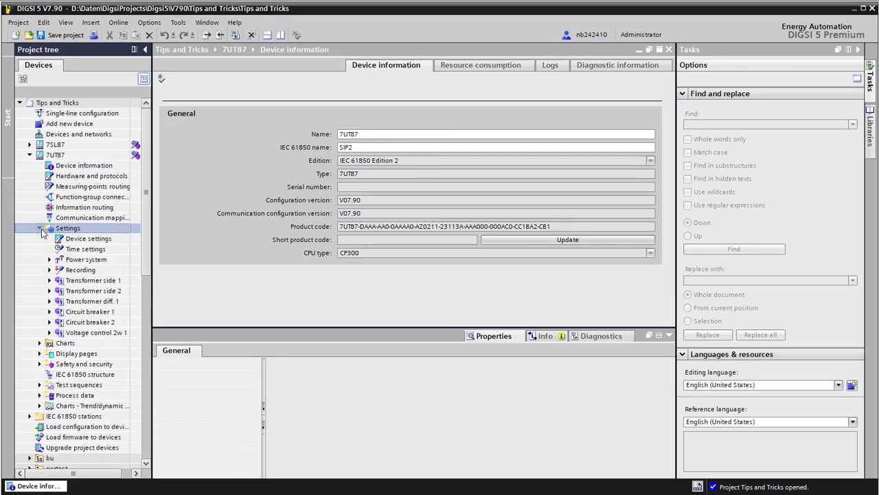
double_click(79, 240)
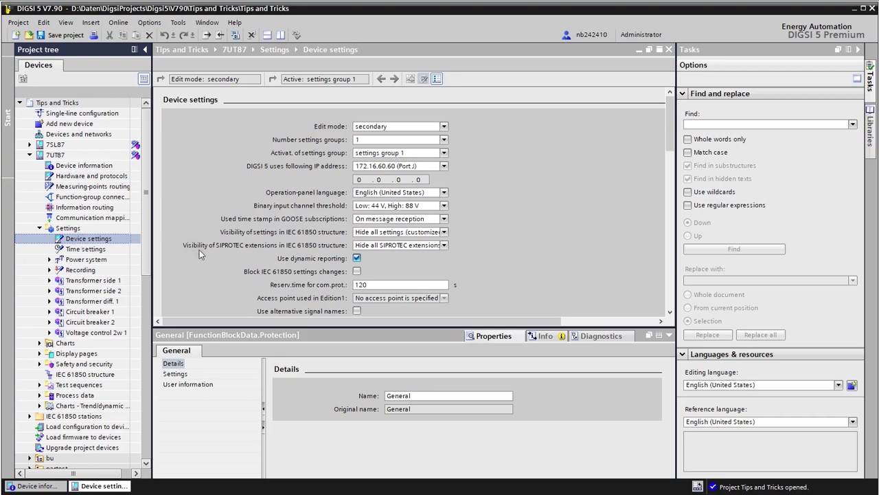
left_click(444, 245)
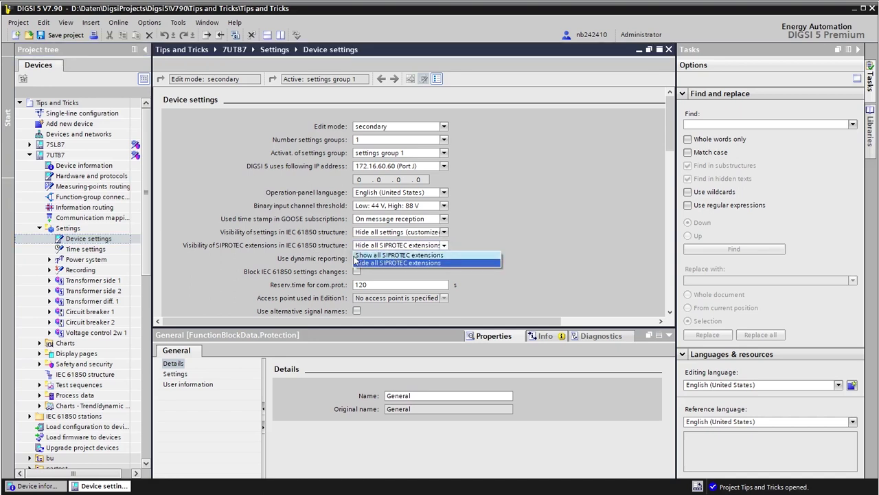
left_click(438, 255)
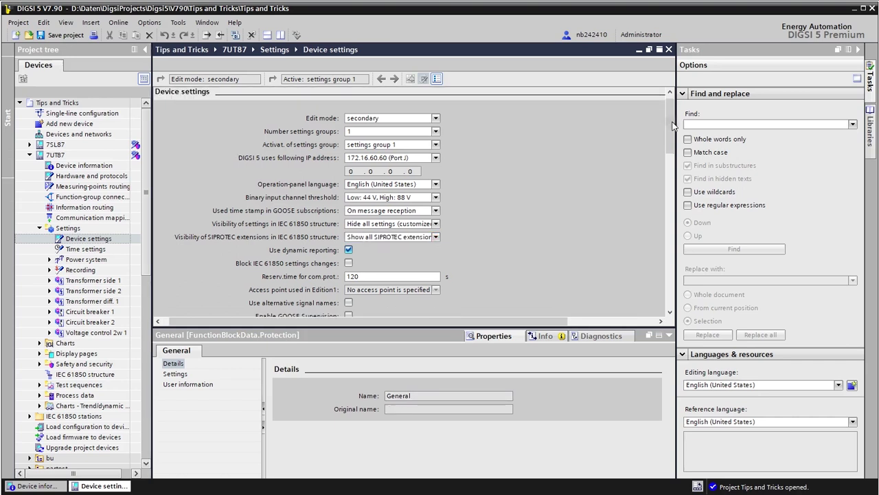
left_click_drag(671, 124, 666, 166)
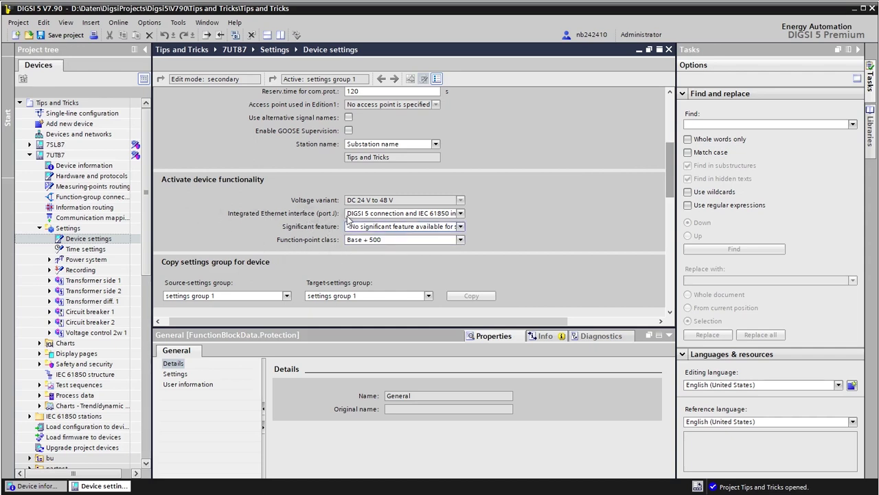
- Set the port J integrated Ethernet interface to 'DIGSI 5 connection and IEC 61850 inclusive GOOSE'
left_click(449, 214)
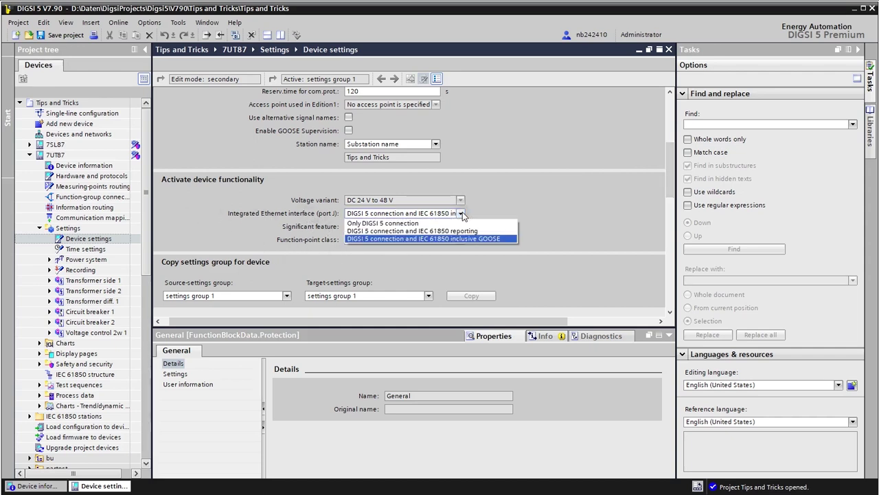
left_click(431, 239)
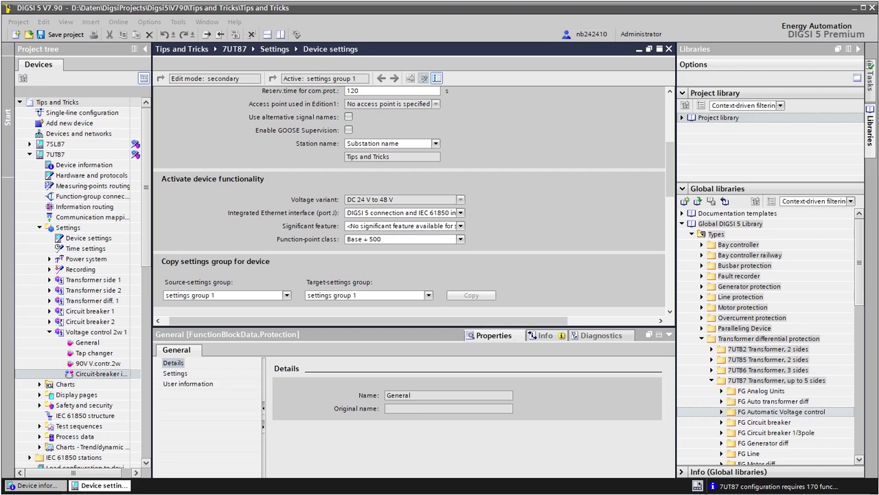
- Add the 90V Parallel operat. function from FG Automatic Voltage control under Voltage control 2w 1 and open it
left_click(721, 412)
scroll(721, 414, "down", 3)
left_click(730, 359)
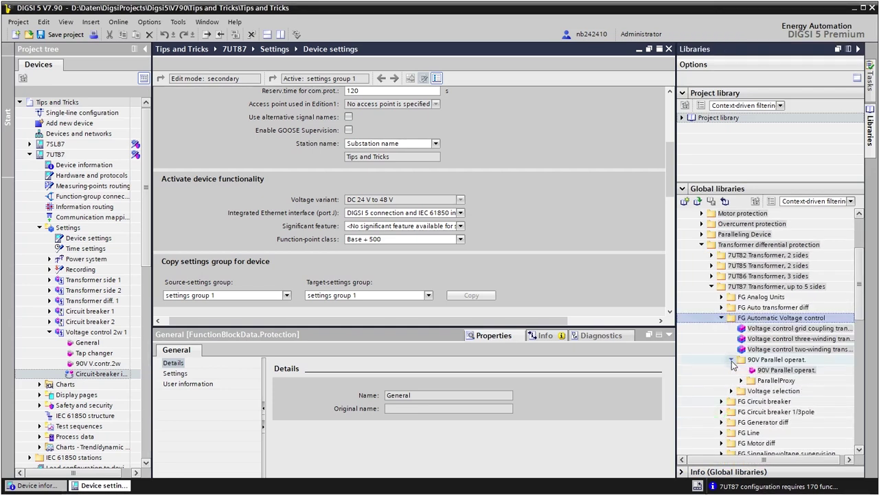
left_click(786, 370)
left_click_drag(790, 371, 110, 340)
double_click(101, 374)
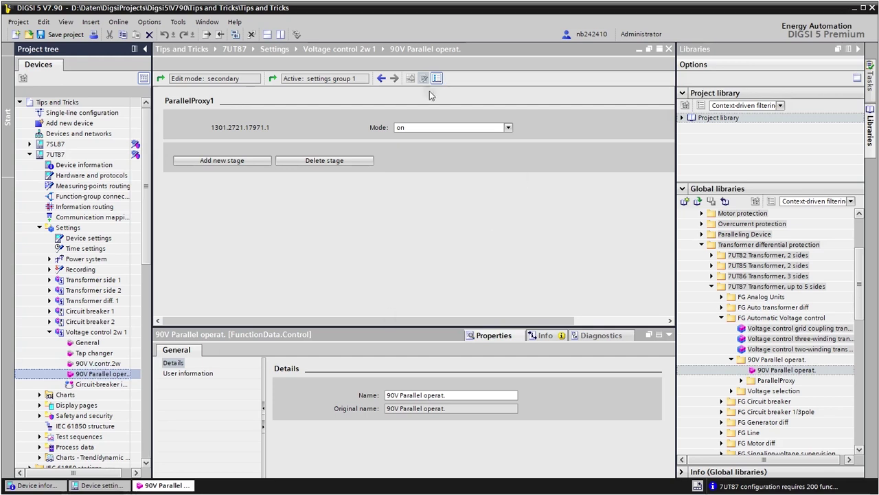
- Add a second stage, ParallelProxy2, to the 90V Parallel operat. function
left_click(231, 162)
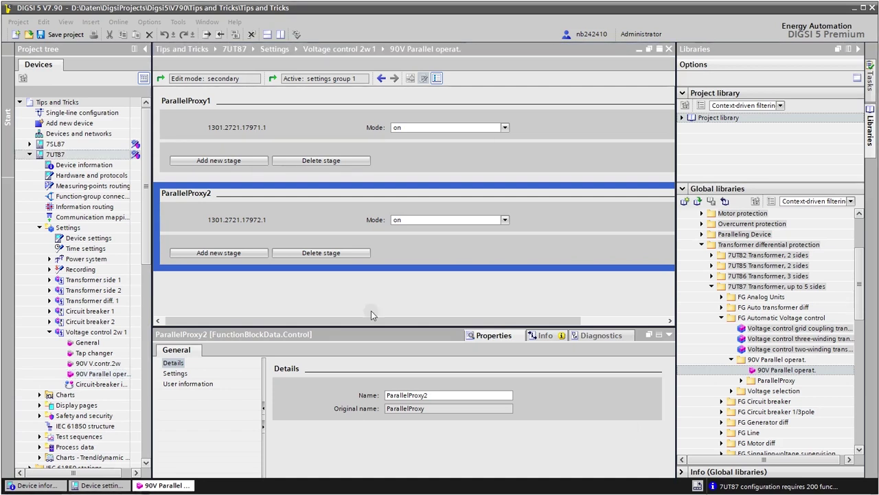
left_click(29, 155)
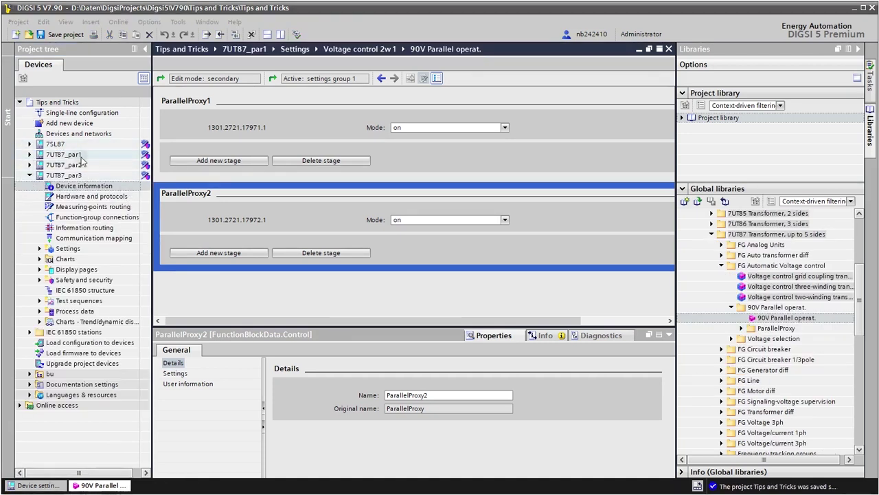
- Change 7UT87_par2's Ethernet port IP address to 172.16.60.61, then show 7UT87_par3's device view
left_click(30, 165)
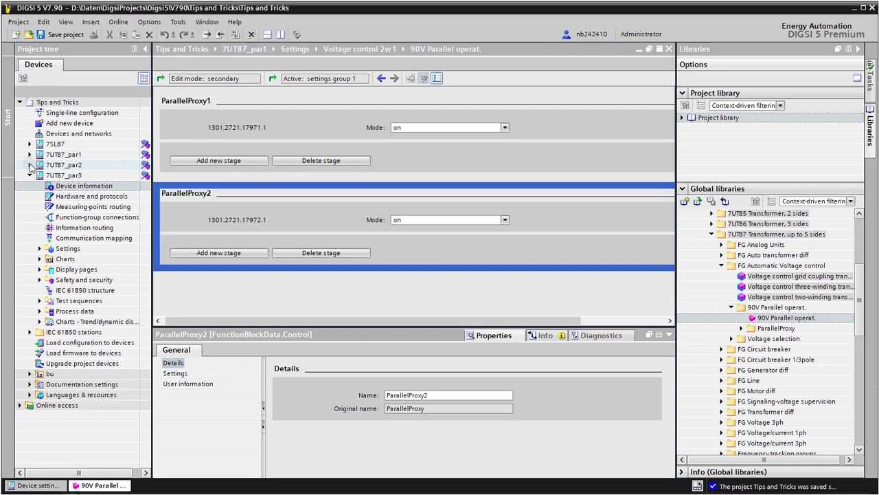
left_click(83, 186)
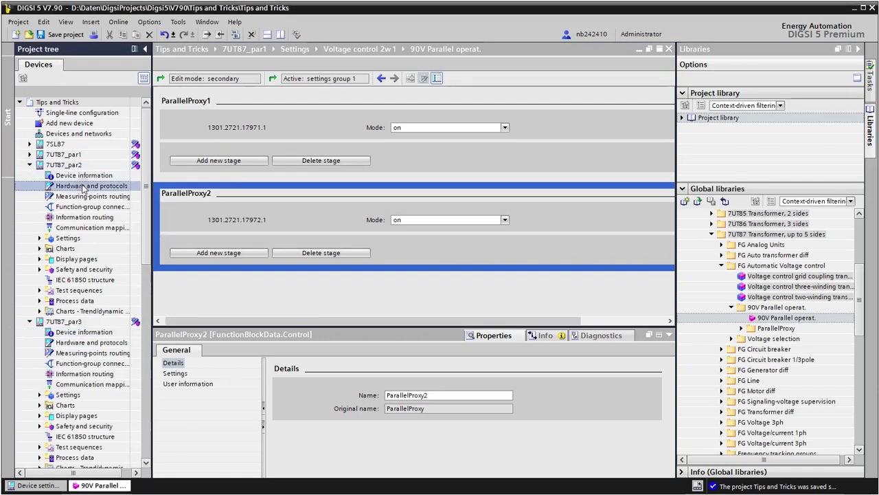
double_click(83, 186)
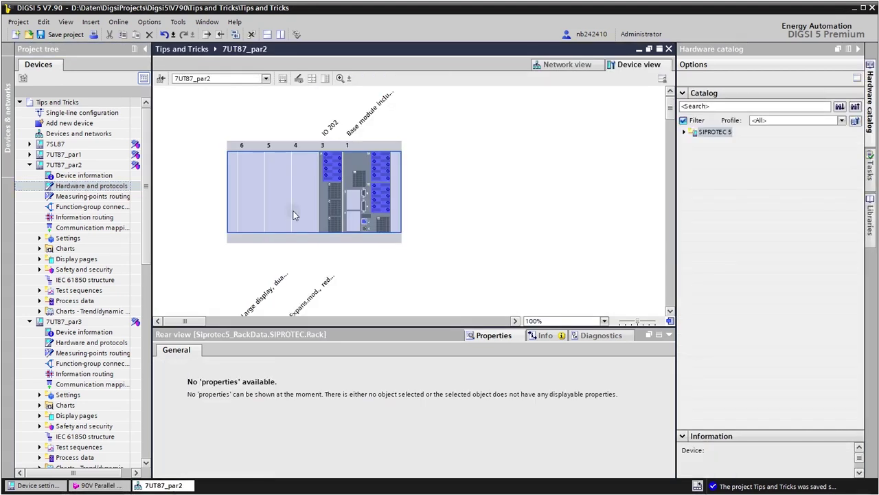
left_click(364, 221)
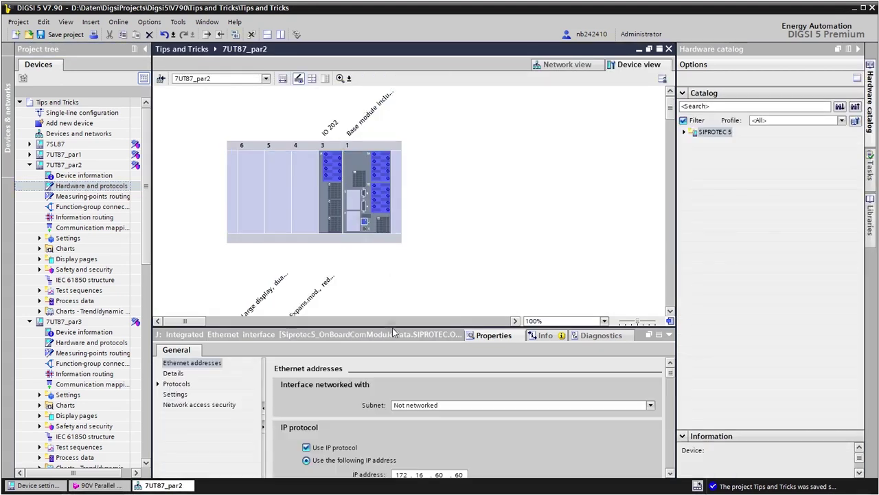
left_click_drag(425, 328, 424, 270)
double_click(458, 419)
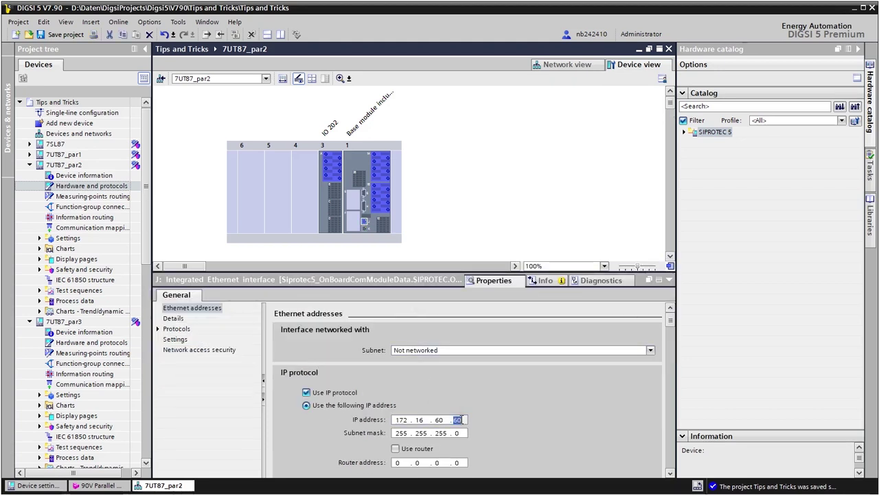
type("6")
key("Return")
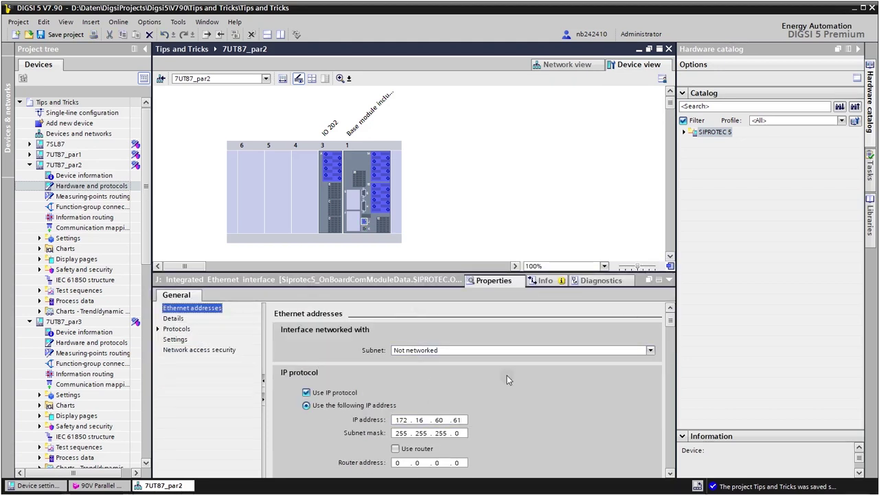
left_click(266, 81)
left_click(212, 129)
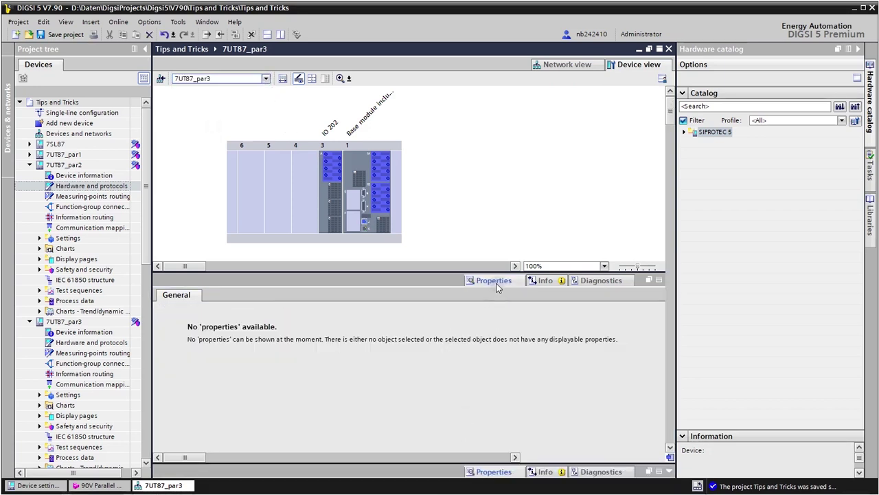
- Change the last octet of 7UT87_par3's Ethernet port IP to 62, making it 172.16.60.62
left_click(489, 472)
double_click(458, 420)
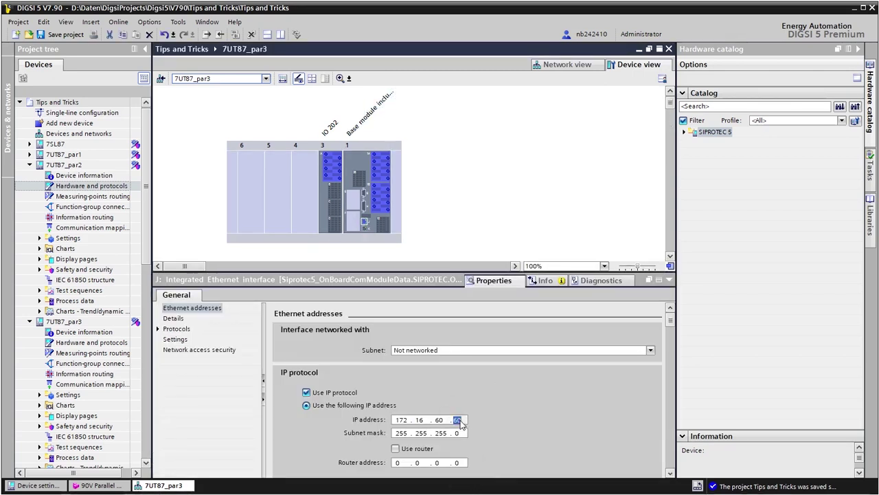
type("6")
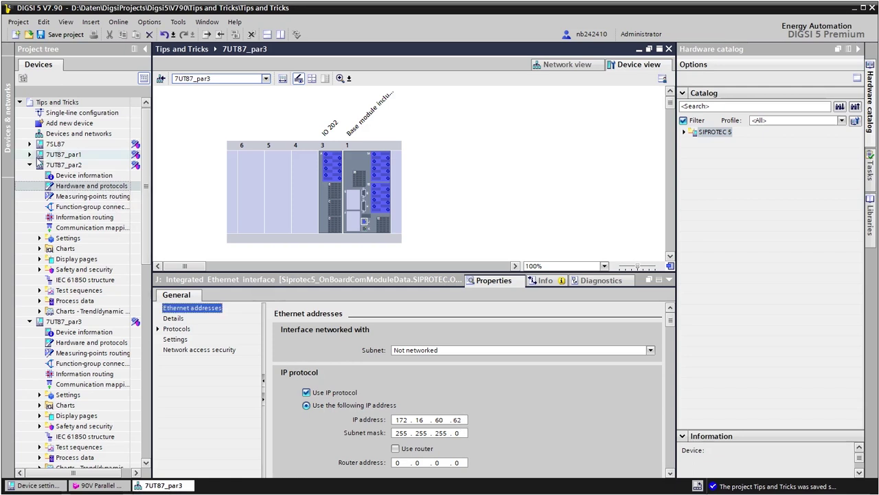
left_click(31, 166)
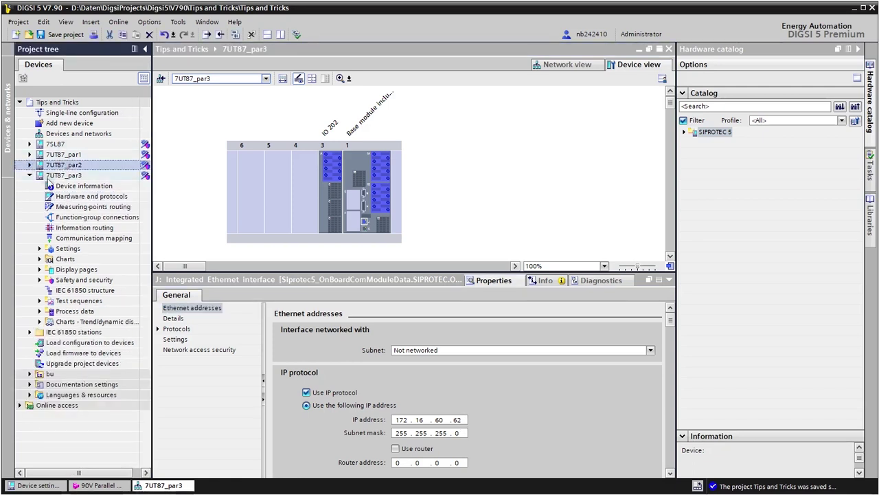